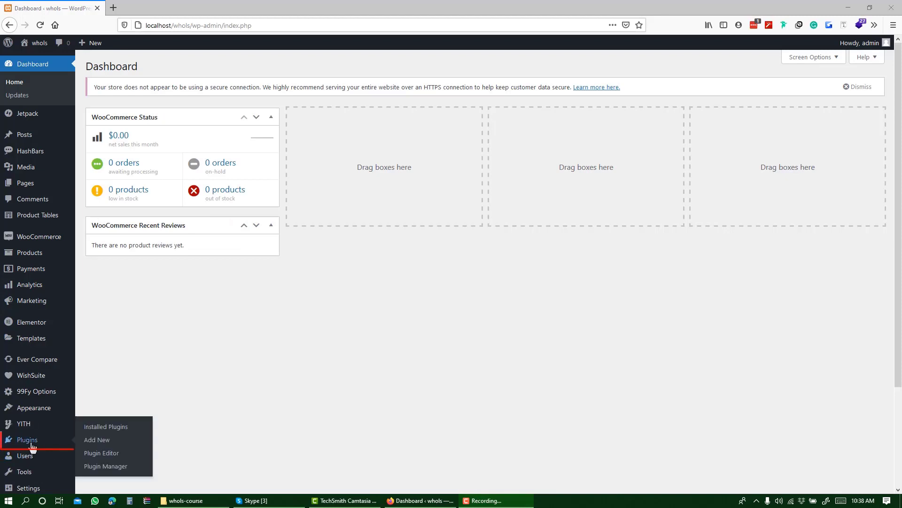
Step: Search the plugin directory for 'whols', then install and activate Whols – WooCommerce Wholesale Prices
click(103, 443)
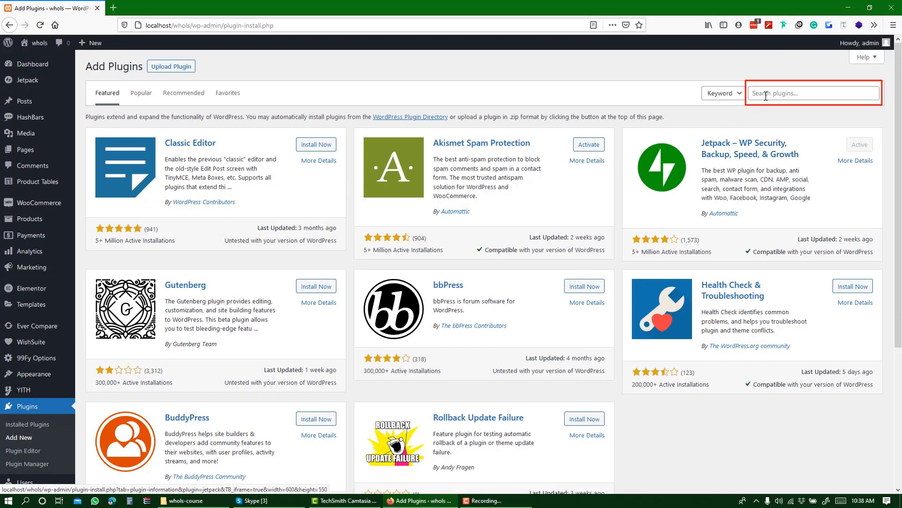
click(766, 95)
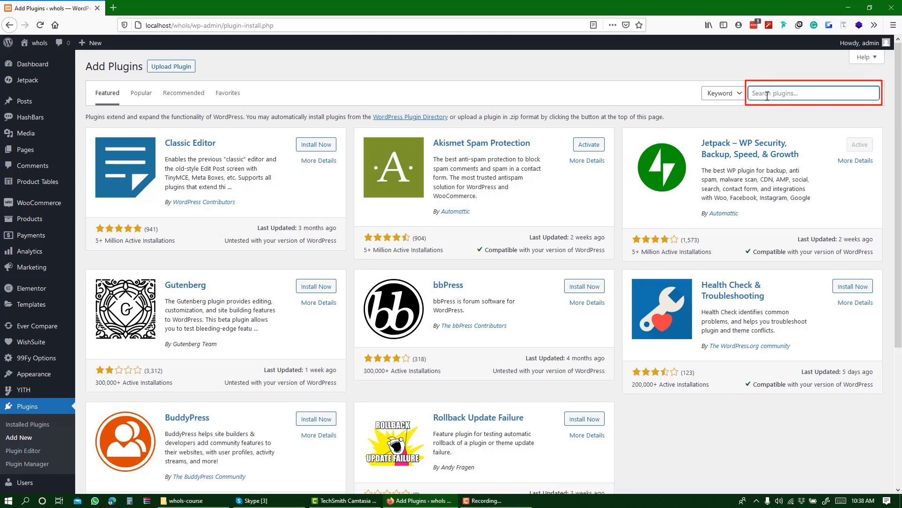
text(whols)
key(Return)
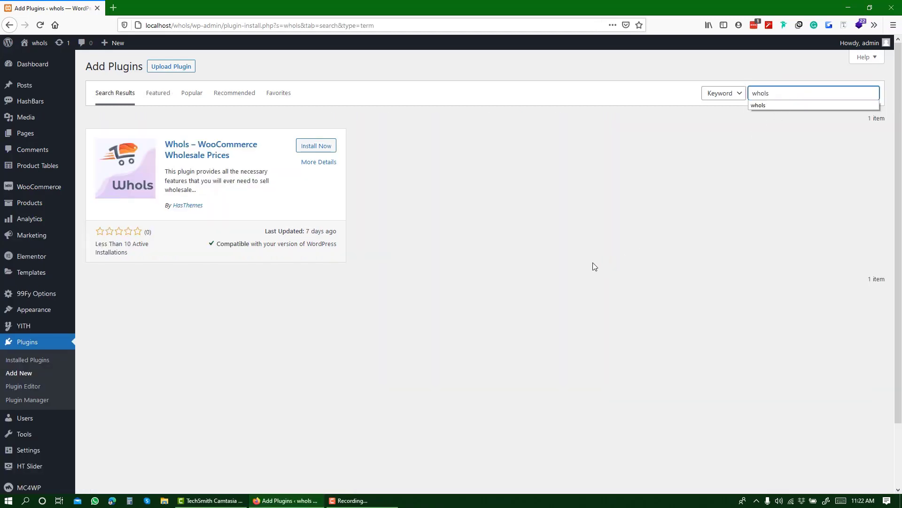
click(313, 148)
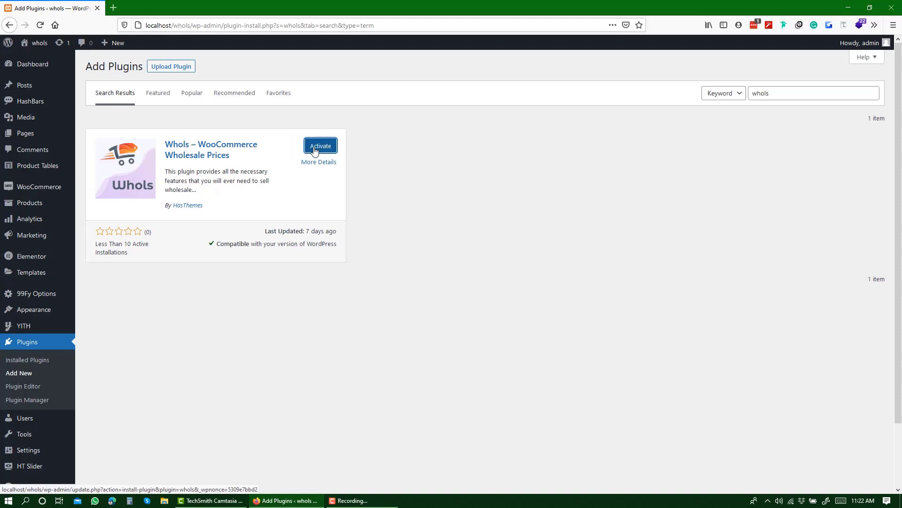
click(315, 149)
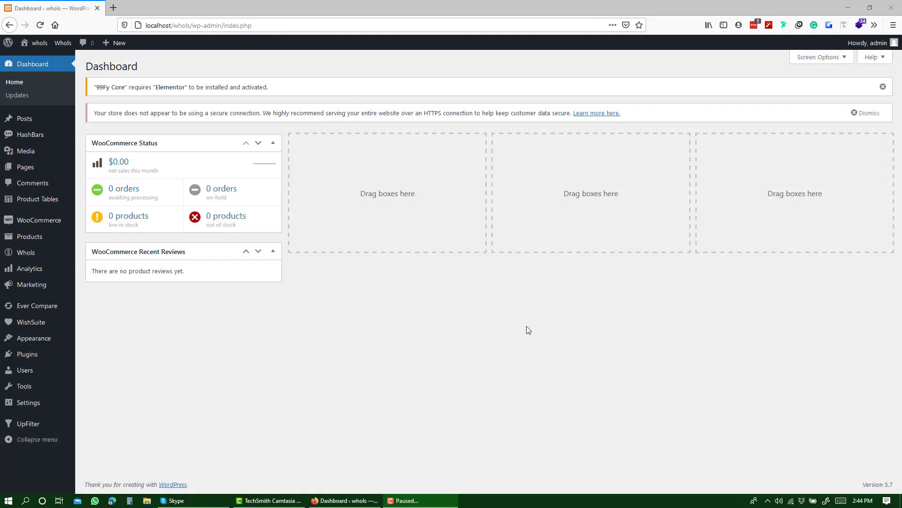
mouse_move(26, 252)
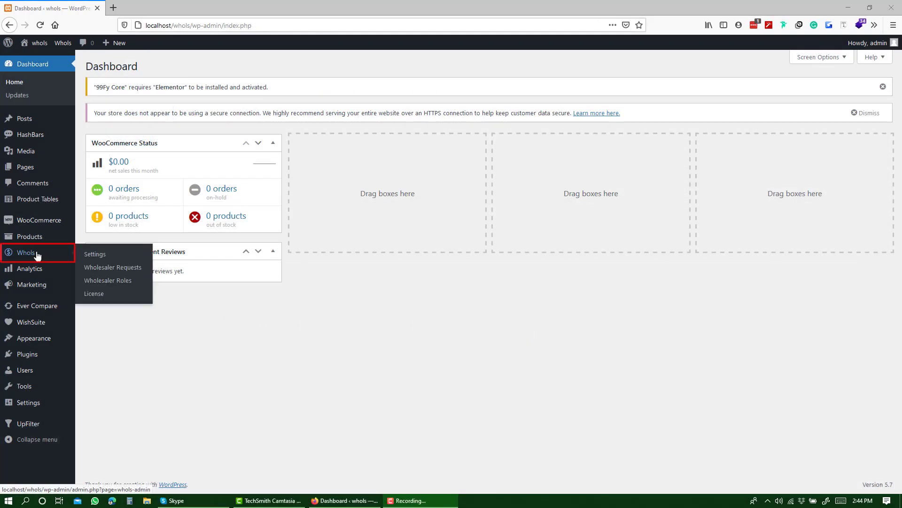
Step: Turn on Whols percentage pricing with price value 75 and minimum quantity 5, and save
click(94, 254)
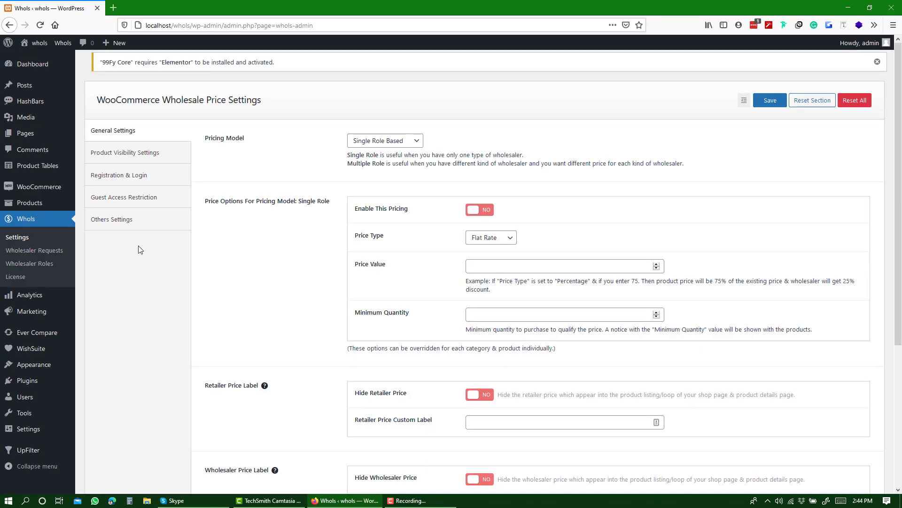
click(485, 212)
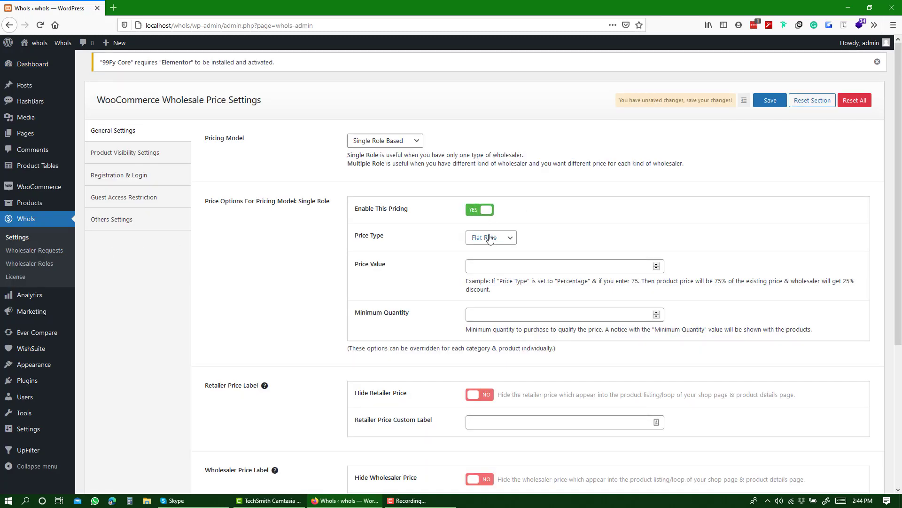
click(491, 238)
click(485, 265)
click(492, 265)
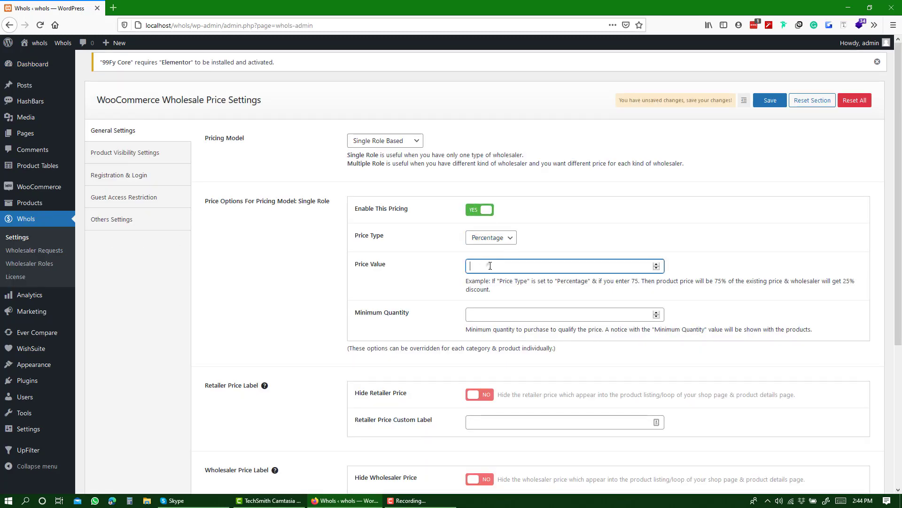
text(5)
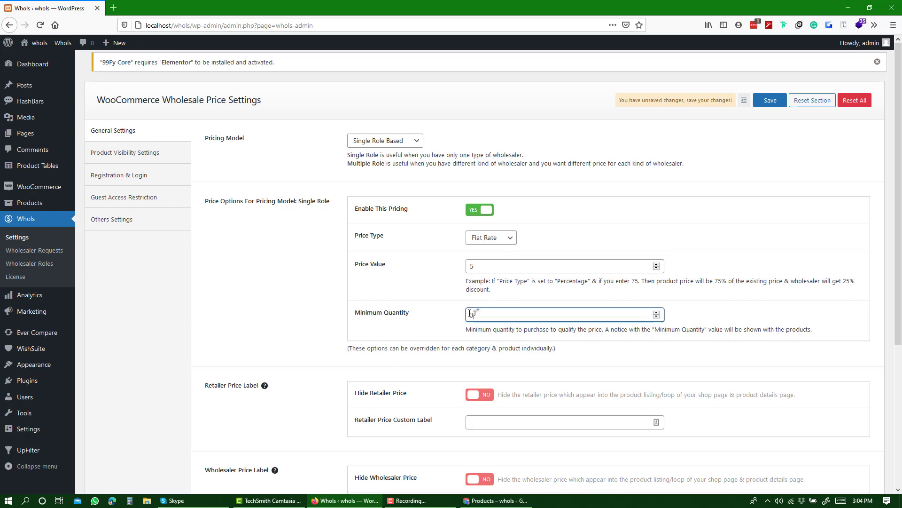
double_click(472, 315)
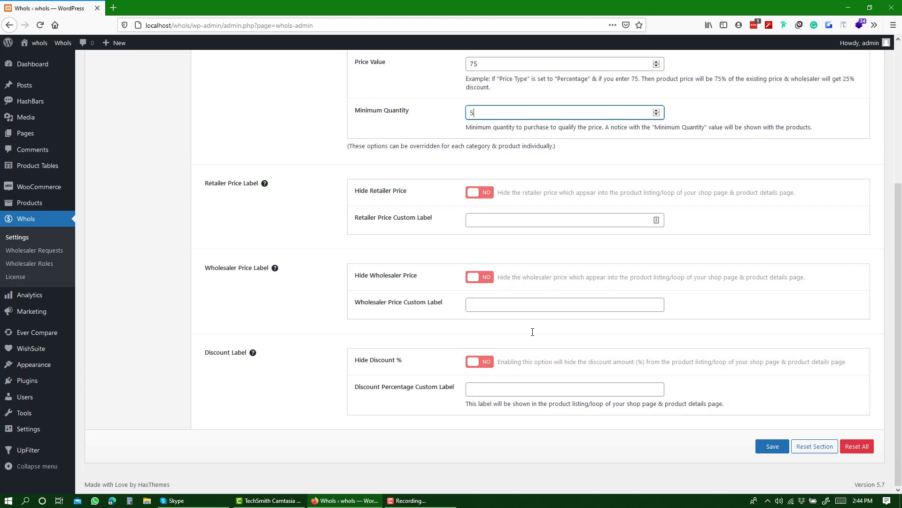
click(773, 446)
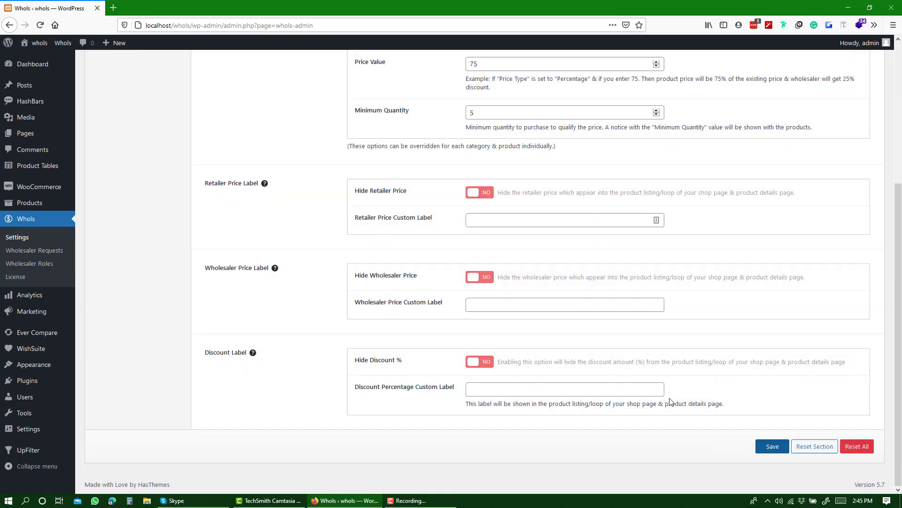
mouse_move(25, 396)
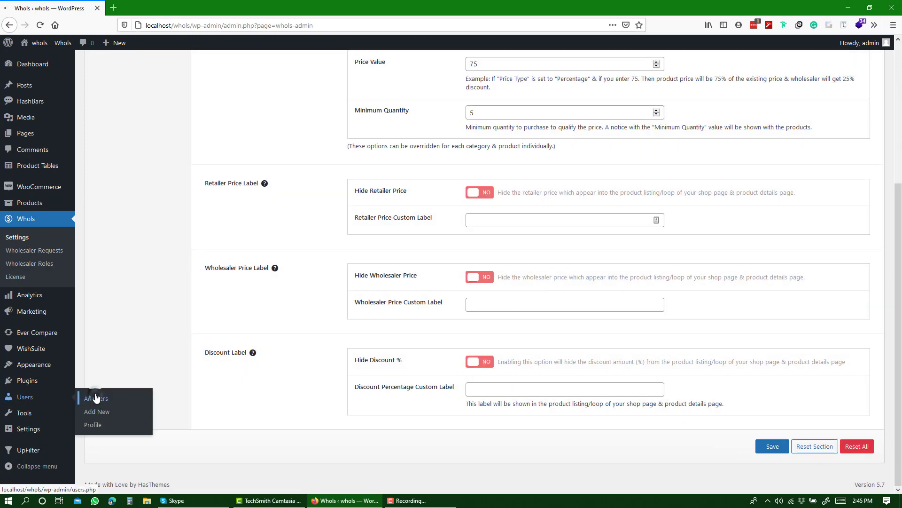
Step: Change the subscriber James Bond's role to Default Role - Whols Role and update the user
click(96, 398)
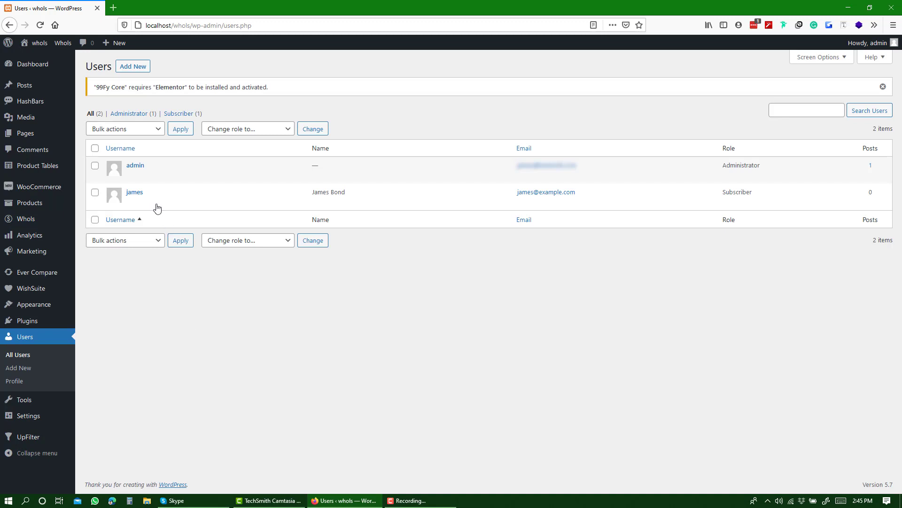
click(131, 202)
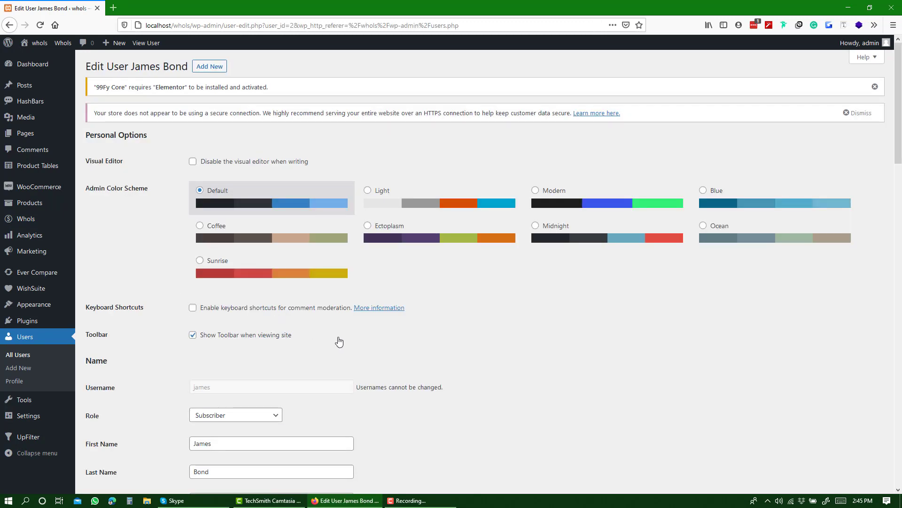
scroll(341, 339, down, 1)
scroll(340, 337, down, 3)
click(236, 222)
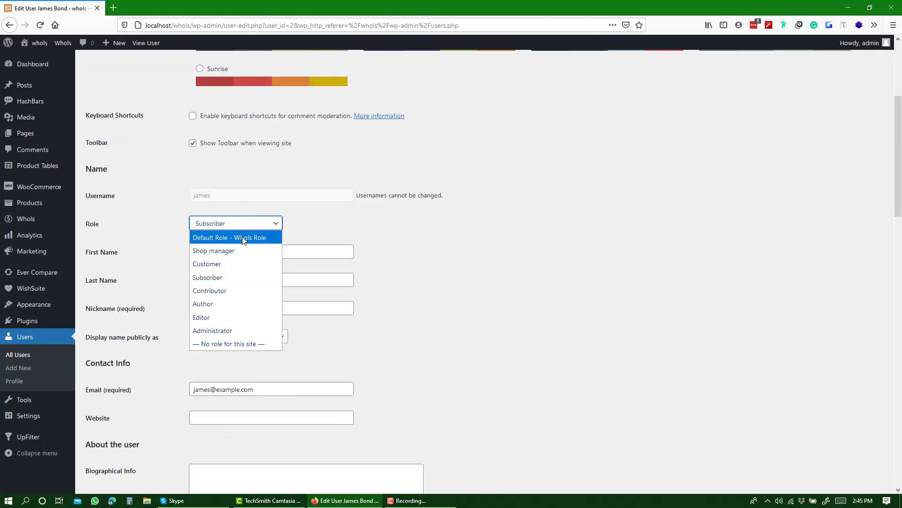
click(235, 239)
scroll(274, 370, down, 5)
scroll(274, 371, down, 5)
scroll(274, 371, down, 5)
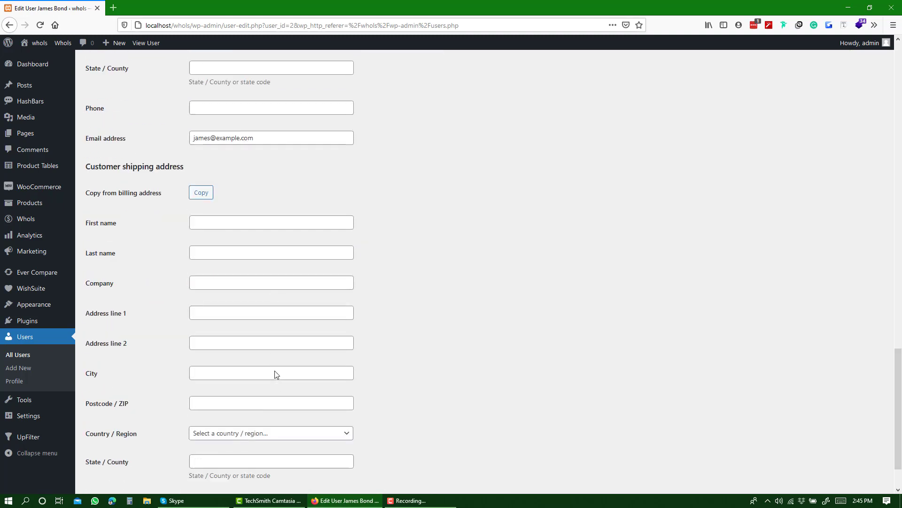
scroll(274, 370, down, 3)
click(113, 445)
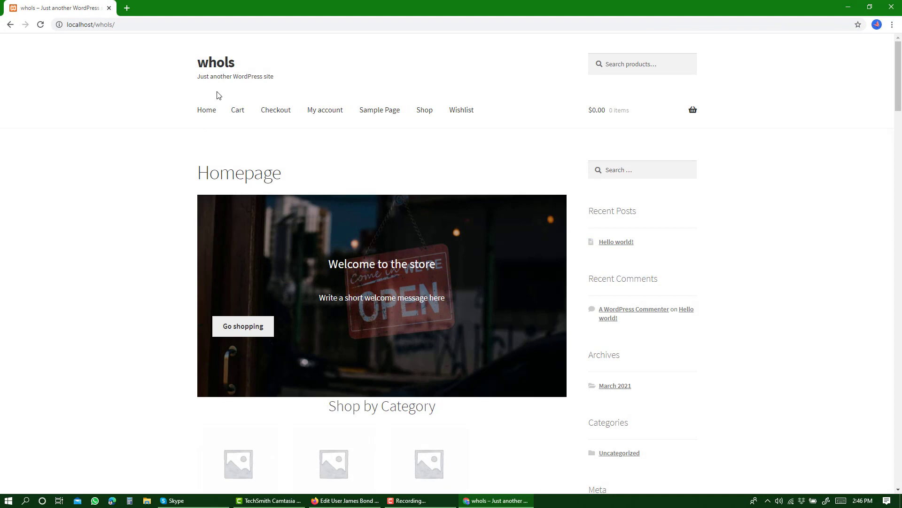
Step: Go to the Shop page from the store homepage navigation
click(426, 110)
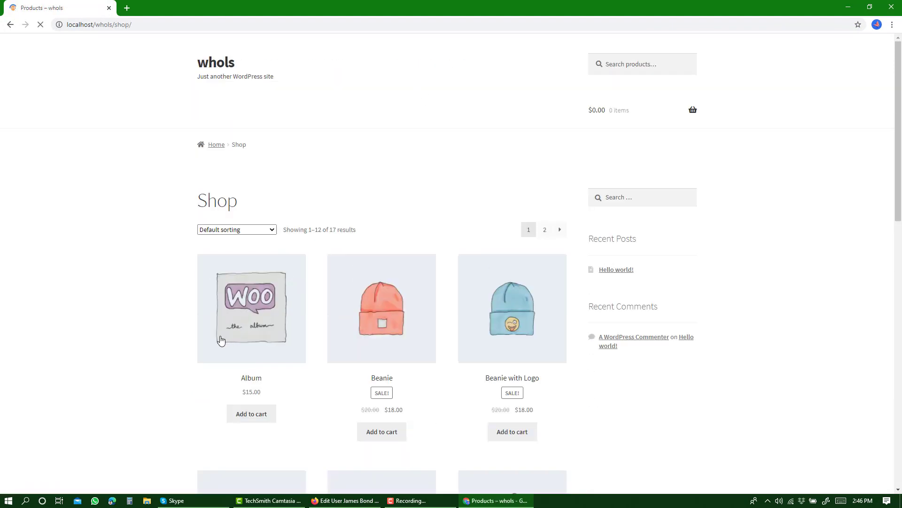
scroll(222, 341, down, 1)
scroll(222, 341, down, 2)
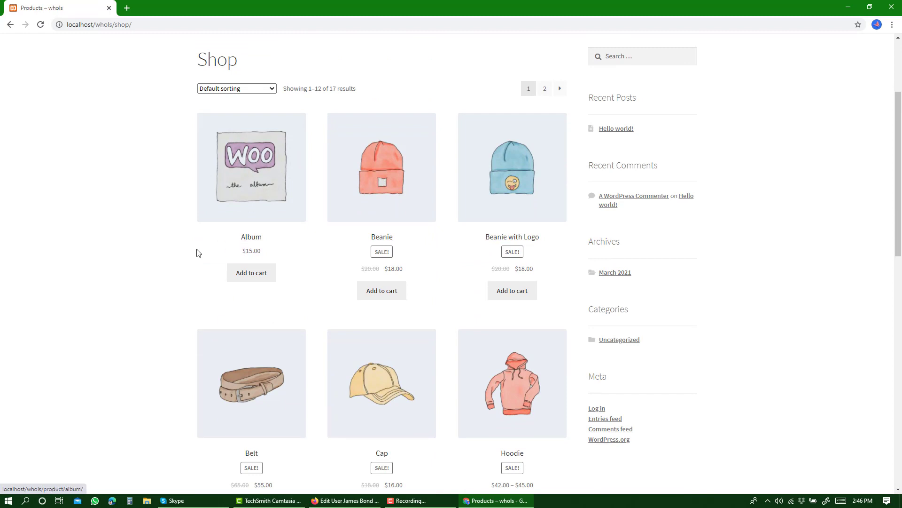
scroll(456, 261, up, 2)
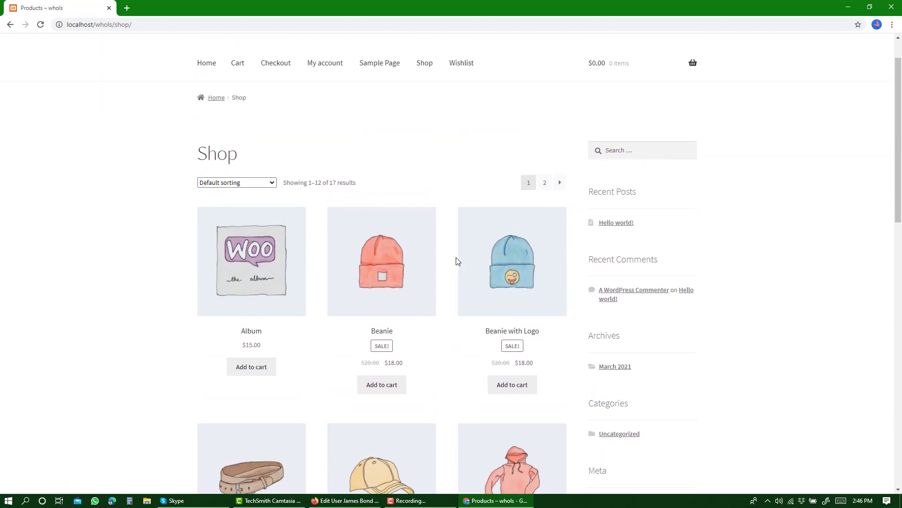
Step: Log in to James's customer account and view the Shop's retailer and wholesaler prices
click(325, 63)
click(245, 270)
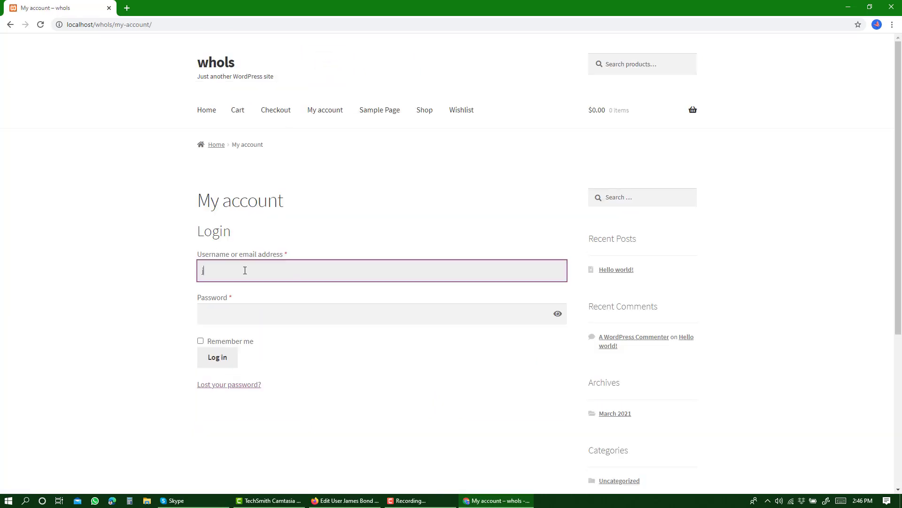
click(247, 313)
click(217, 357)
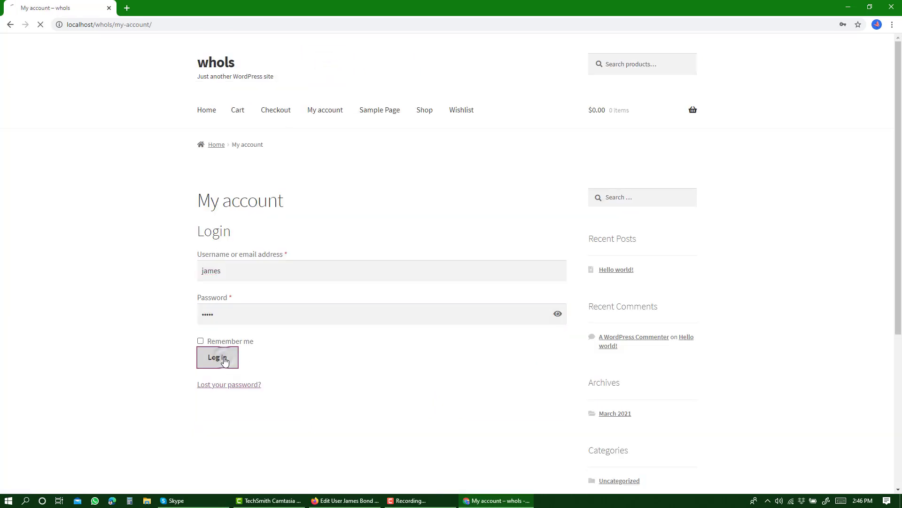
click(425, 109)
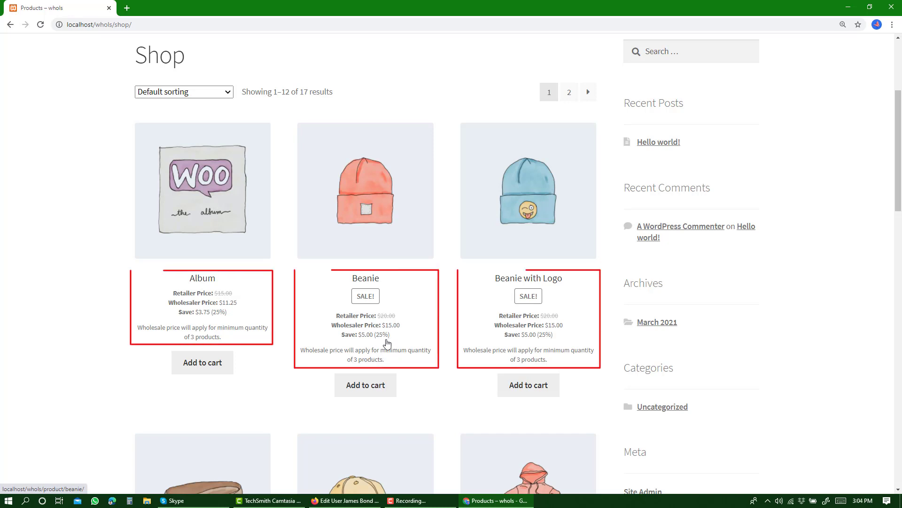
Step: Set the Whols price type to Flat Rate with value 5 and minimum quantity 2, and save
click(348, 500)
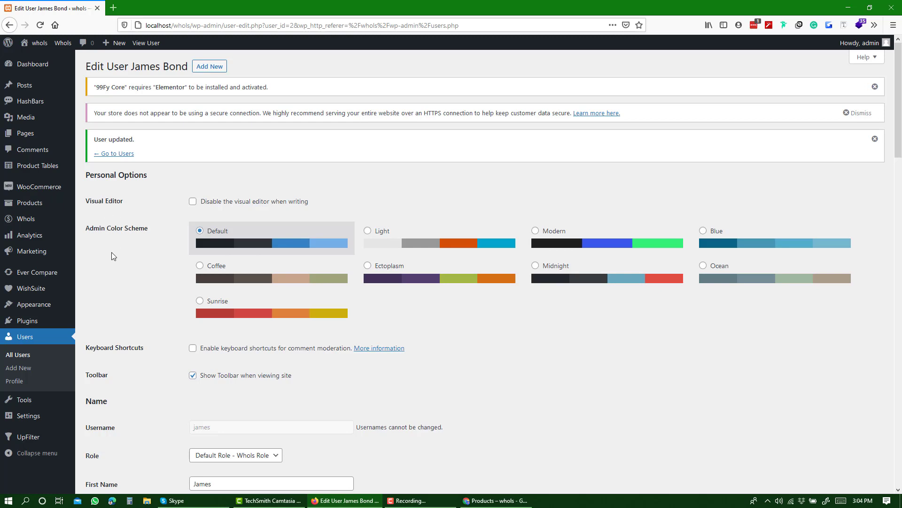
mouse_move(27, 219)
click(96, 220)
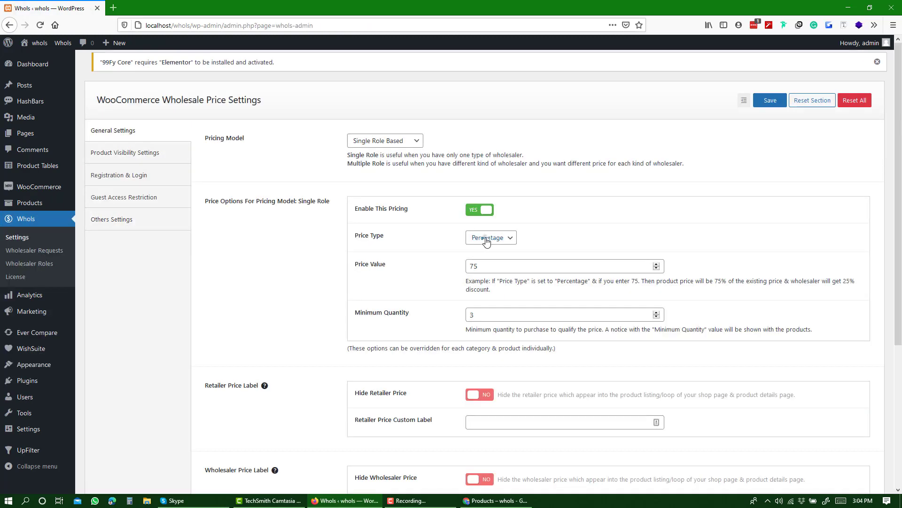
click(491, 237)
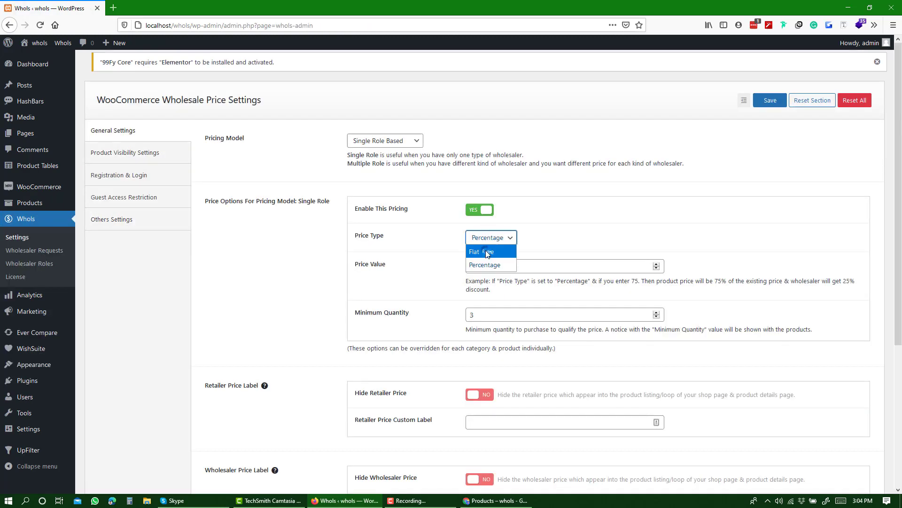
click(486, 250)
text(5)
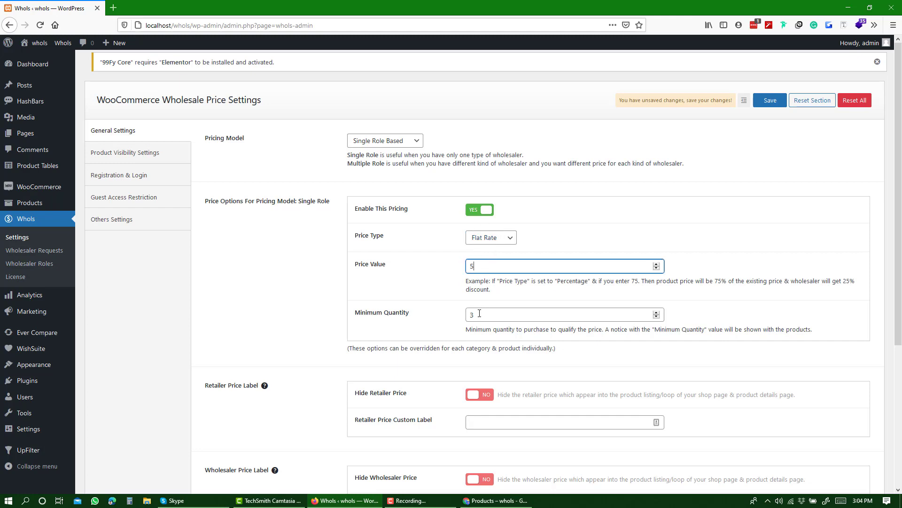
drag(478, 313, 467, 316)
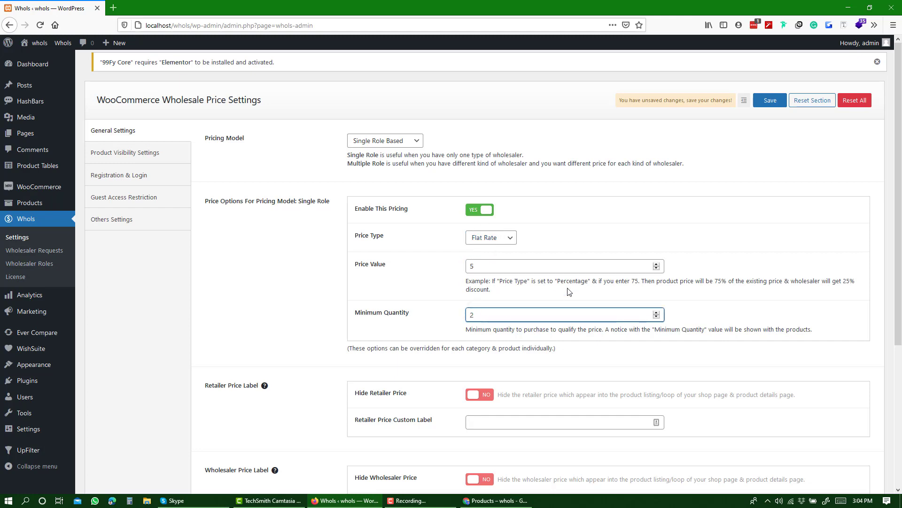
click(771, 100)
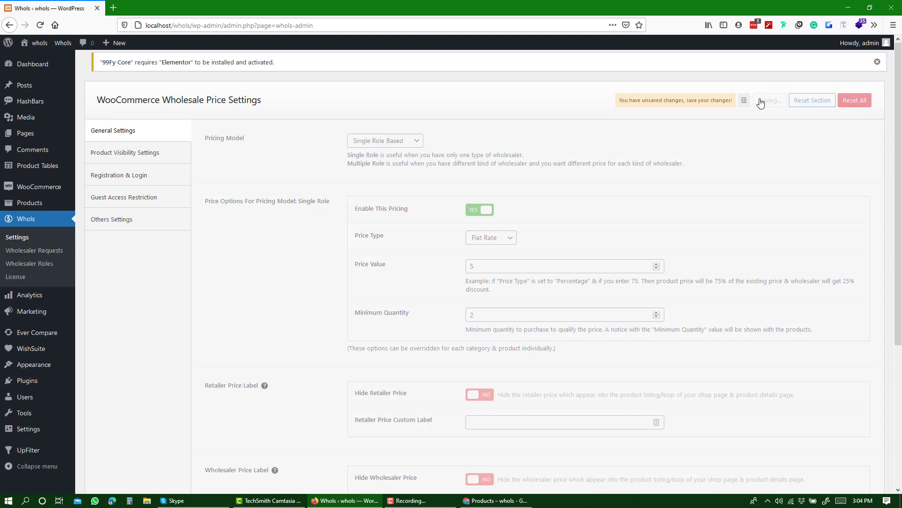
Step: Reload the storefront Shop page to see the updated wholesale prices
click(486, 502)
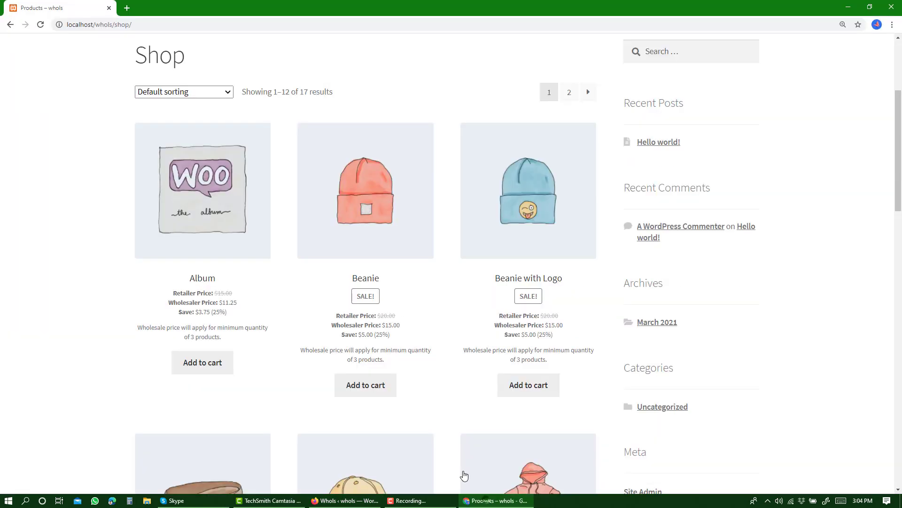
right_click(228, 381)
click(261, 293)
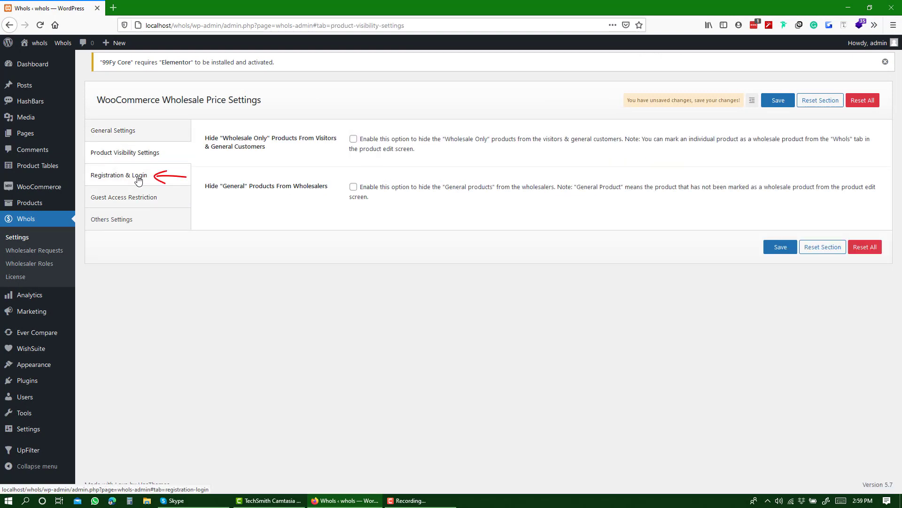
Step: Show the Registration & Login settings, keeping Default Role as the default wholesaler role
click(142, 180)
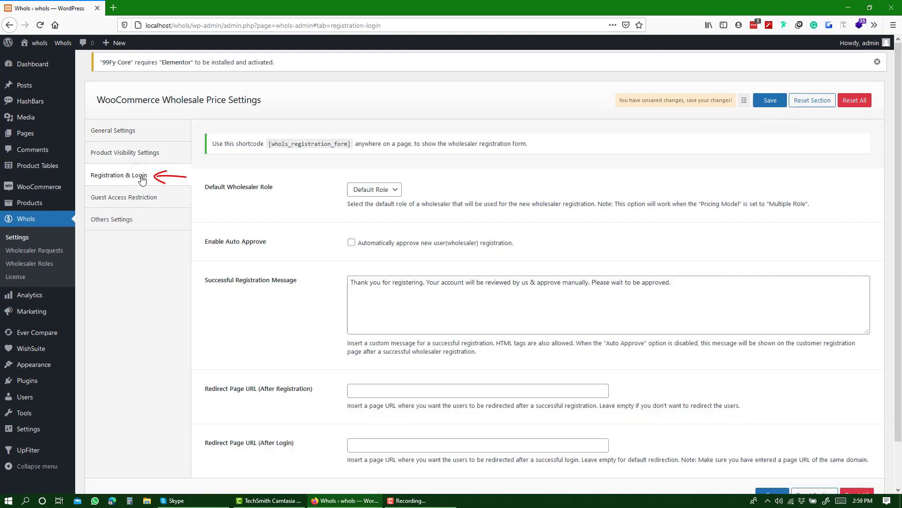
click(374, 189)
click(380, 203)
Step: Try the shop-only and entire-website guest restrictions, then return to No Restriction
click(133, 197)
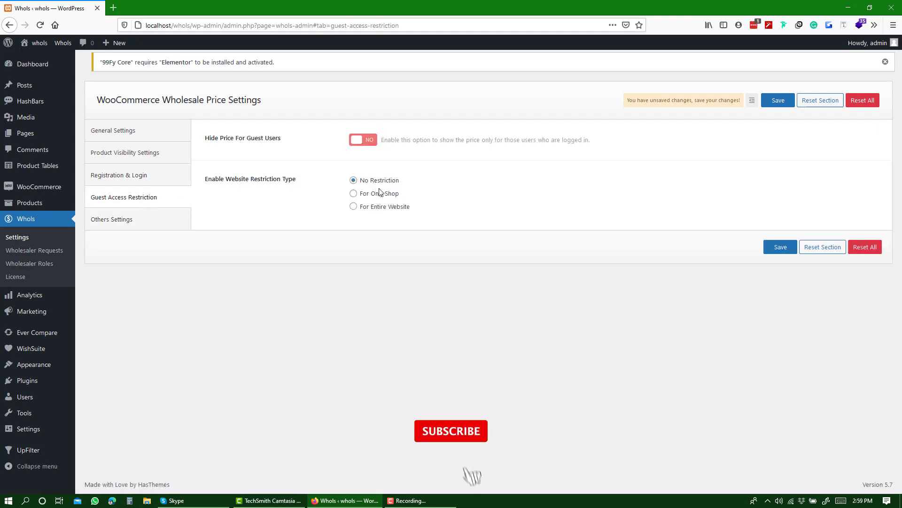
click(373, 193)
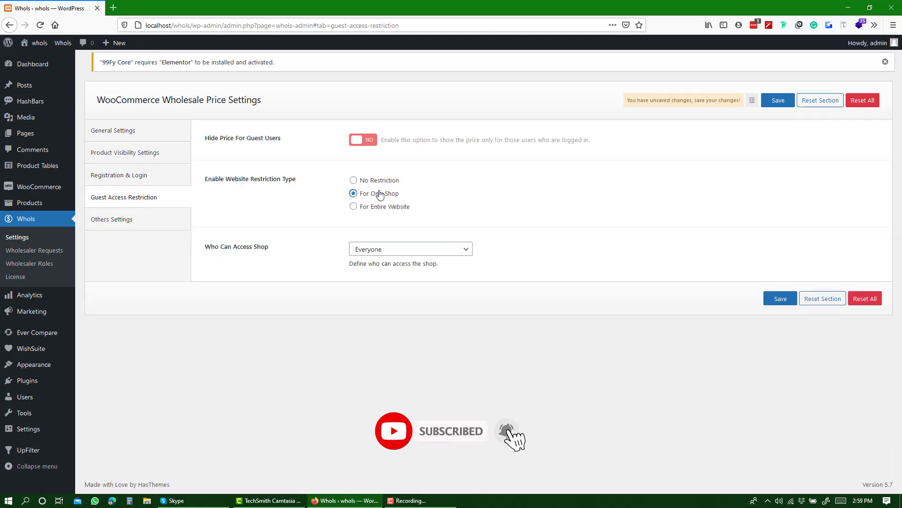
click(377, 206)
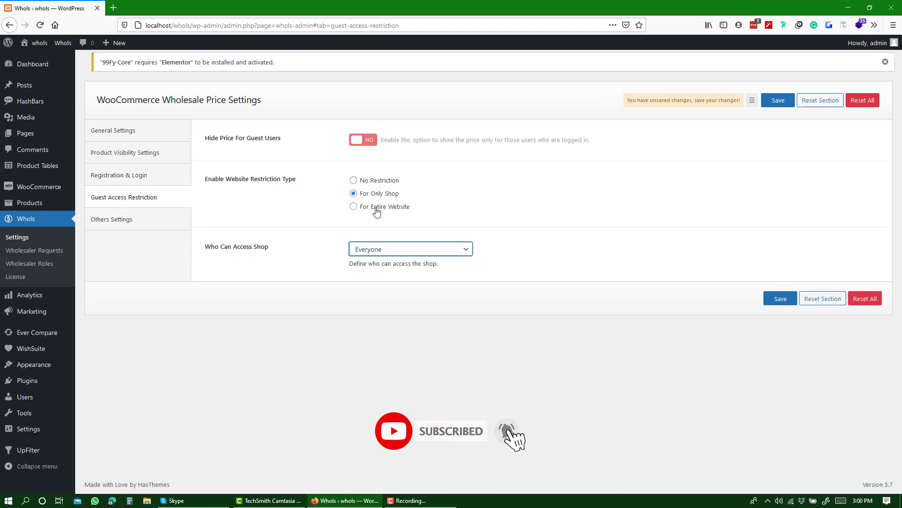
click(380, 249)
click(381, 249)
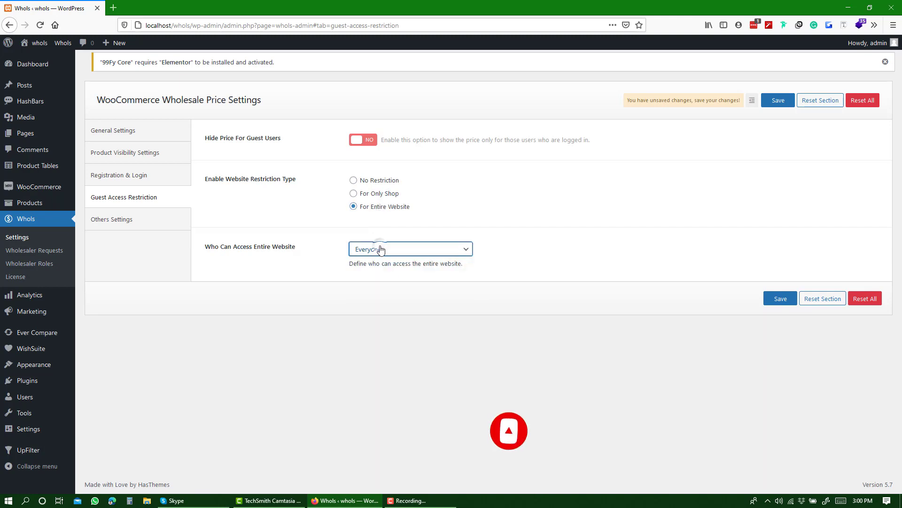
click(373, 182)
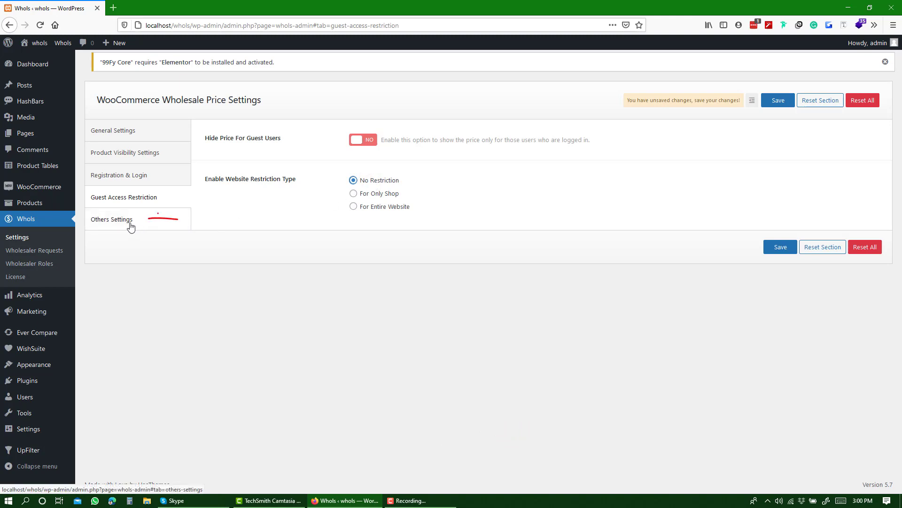
Step: In Others Settings, disable Cash on delivery for wholesale customers and save
click(111, 220)
click(363, 179)
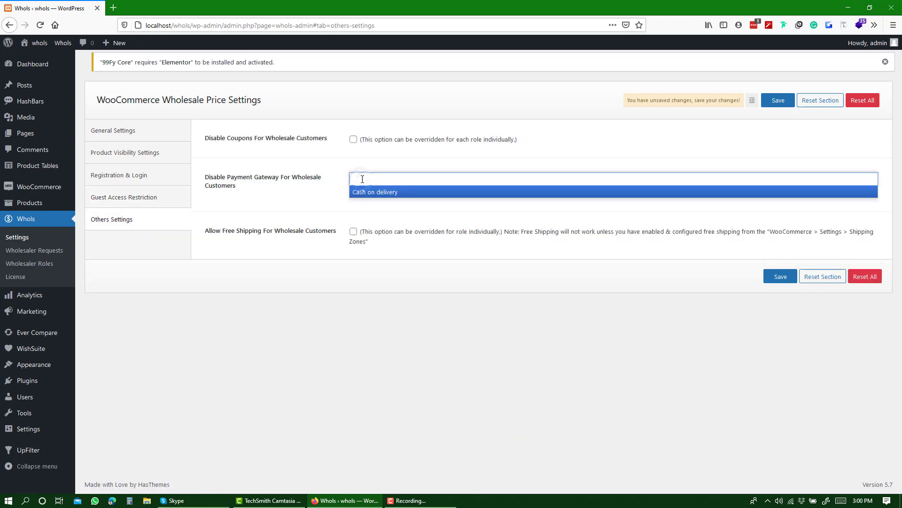
click(375, 192)
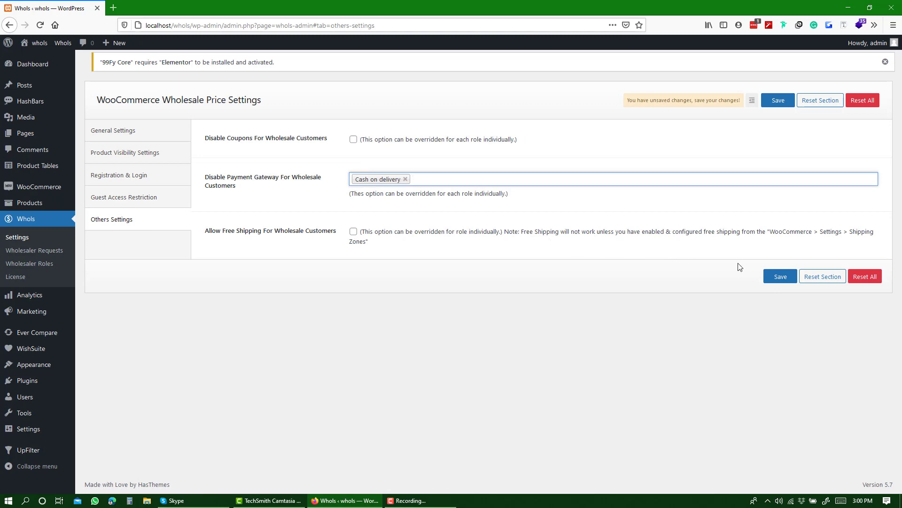
click(781, 277)
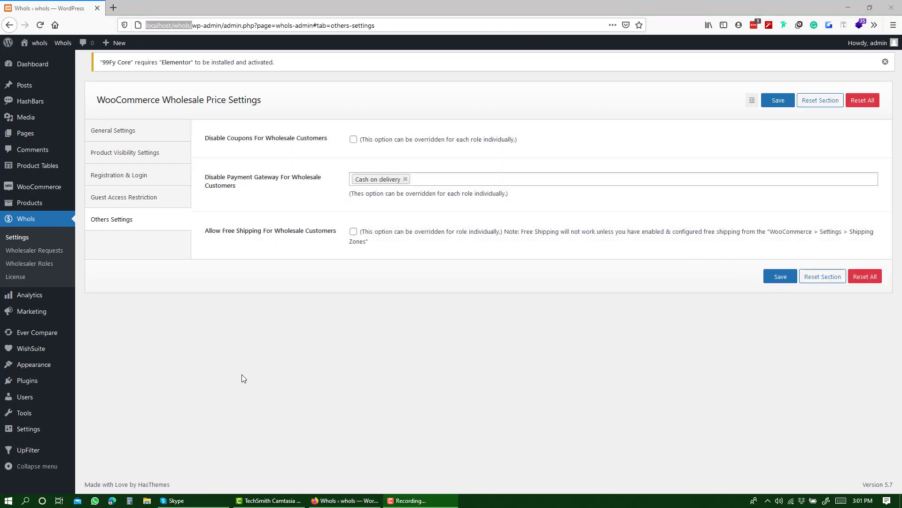